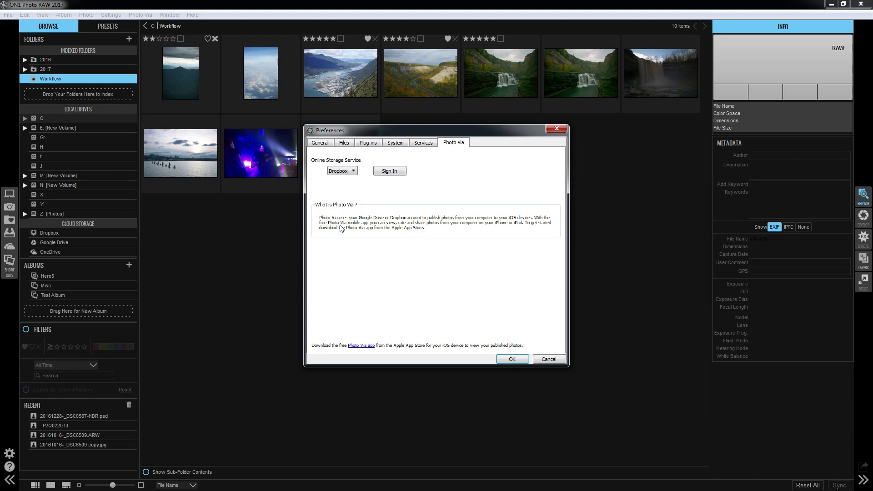
Sign in to Dropbox as the Photo Via storage service and set the computer name to MAIN.
left_click(390, 172)
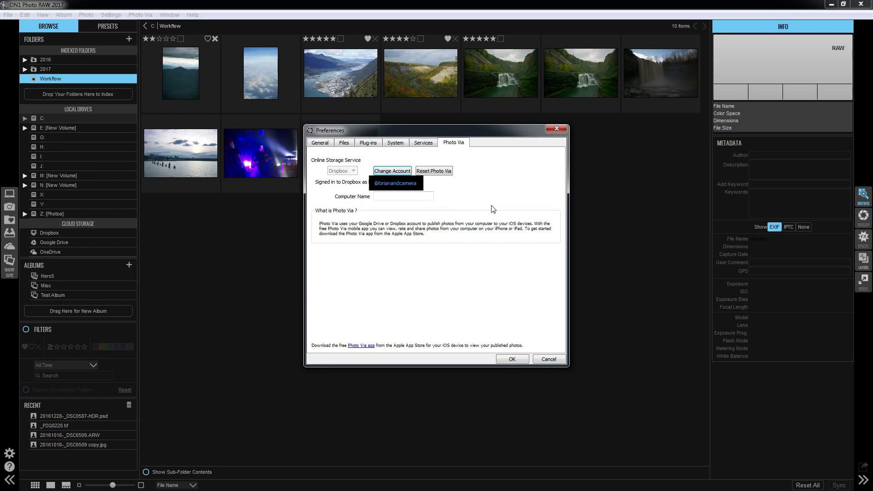
left_click(402, 196)
type("MAIN")
left_click(511, 359)
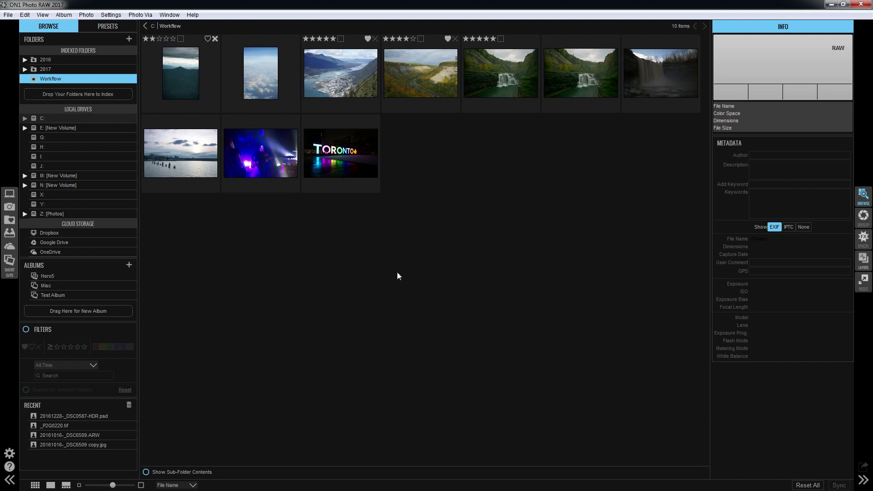
Look through the photos in the Test Album, Misc and Hero5 albums.
left_click(82, 295)
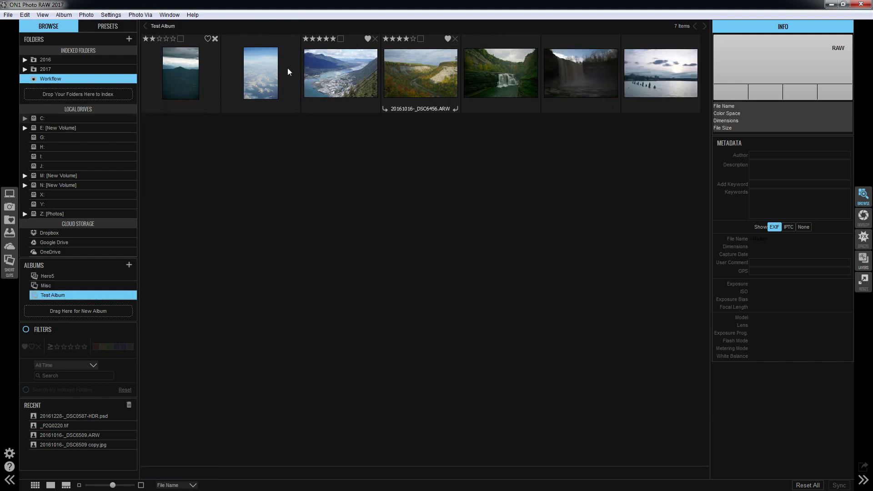
left_click(58, 285)
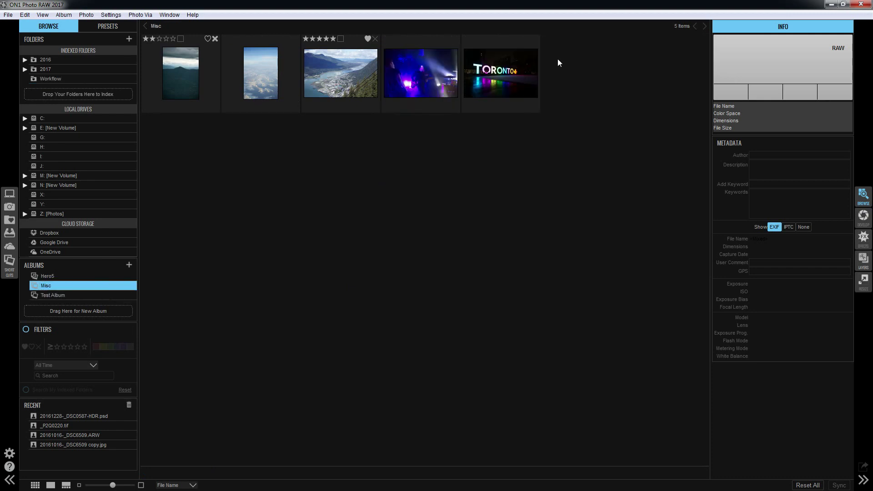
left_click(58, 275)
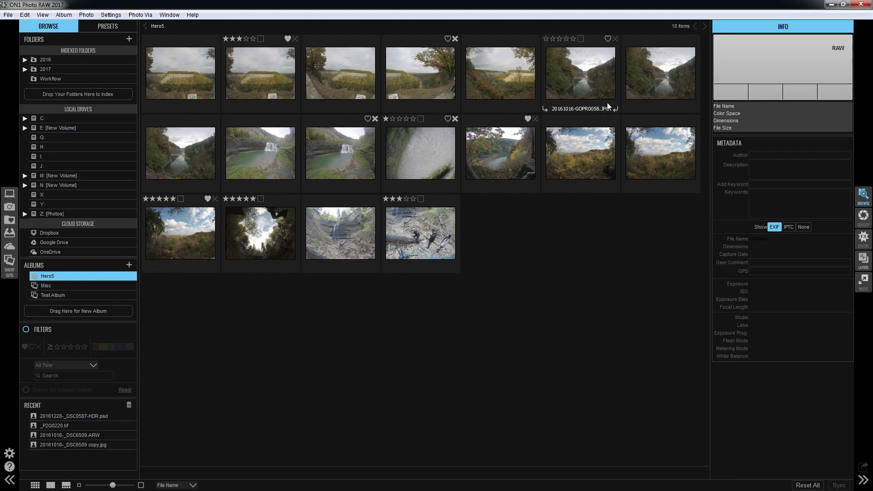
left_click(100, 286)
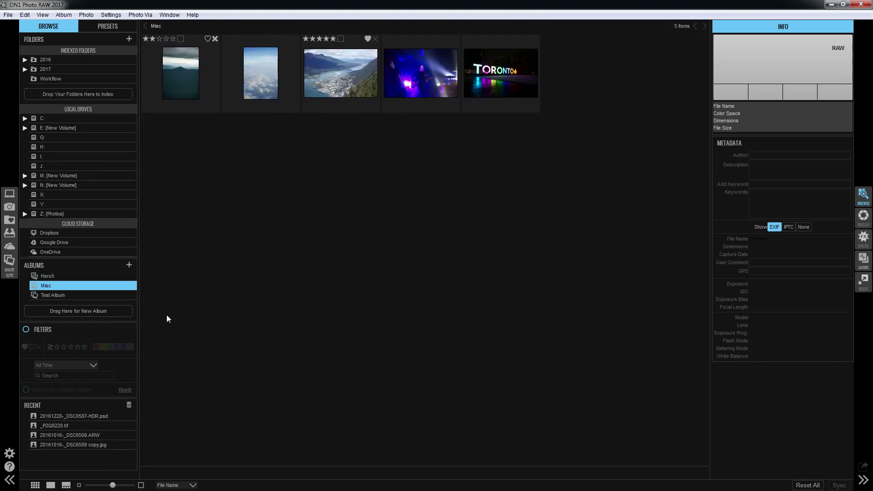
left_click(103, 277)
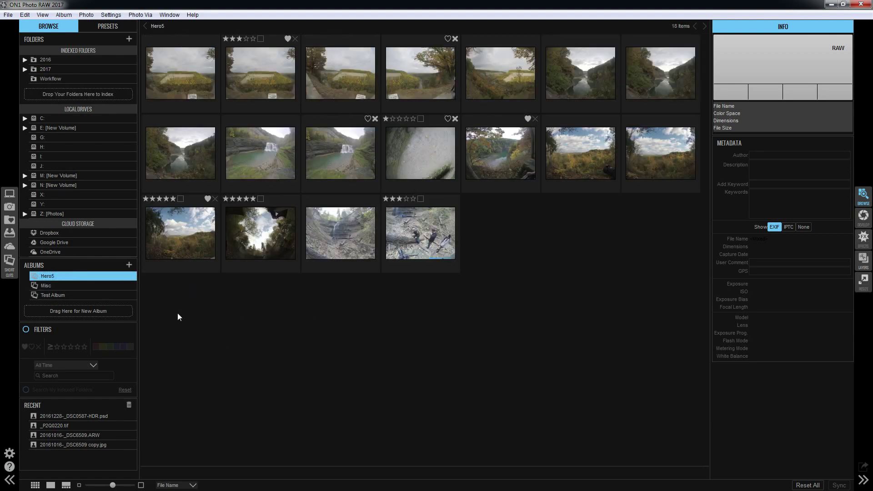
Create a smart album named dp2 Quattro with the Camera search criterion set to the SIGMA dp2 Quattro.
left_click(129, 264)
left_click(143, 279)
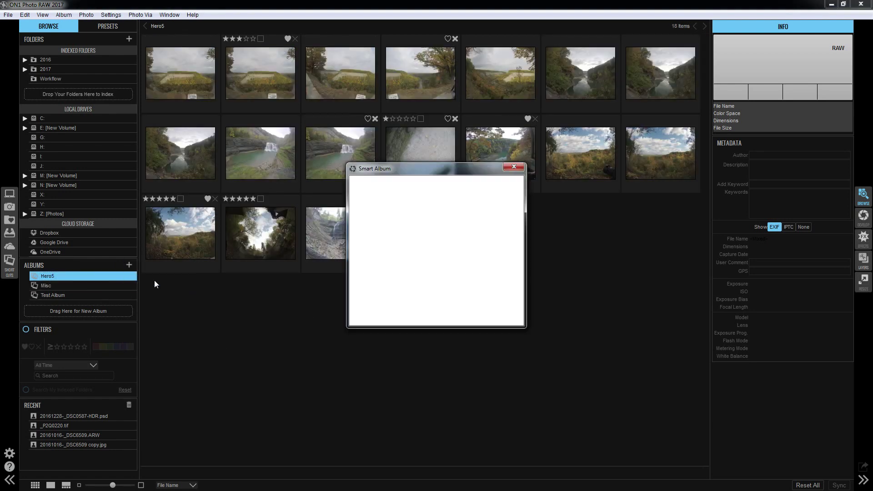
left_click(440, 287)
left_click(401, 308)
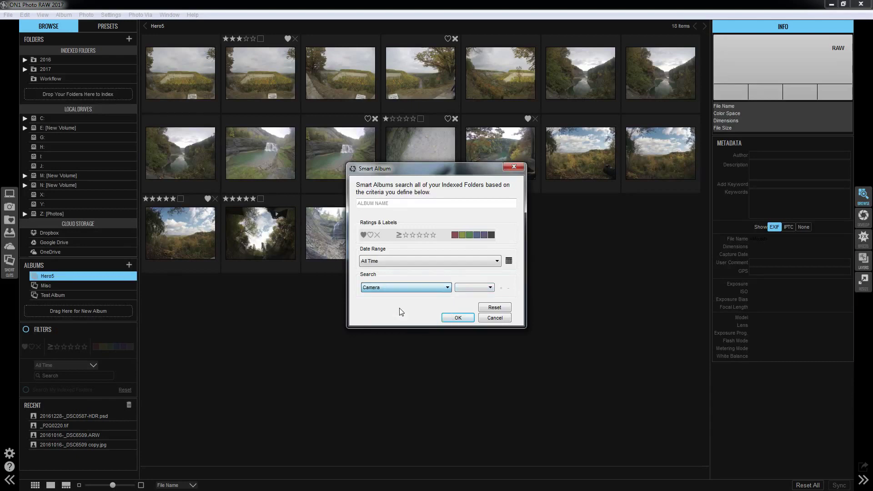
left_click(480, 288)
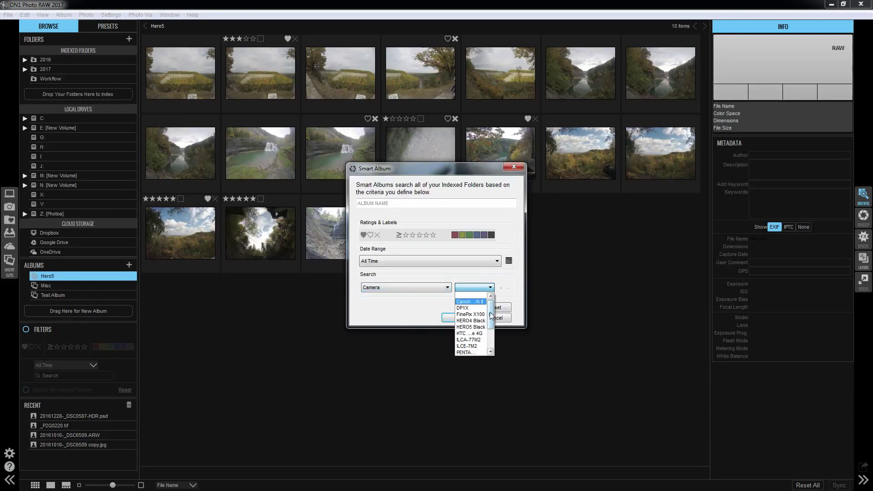
left_click_drag(491, 315, 491, 341)
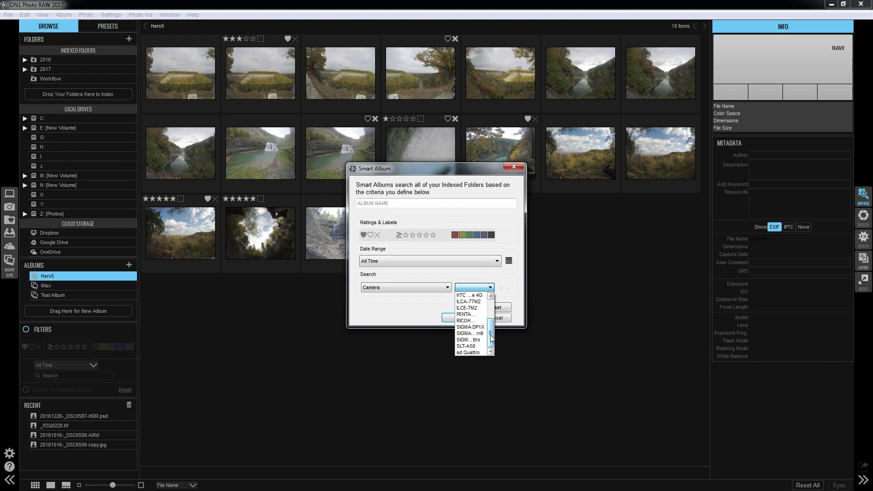
left_click(472, 336)
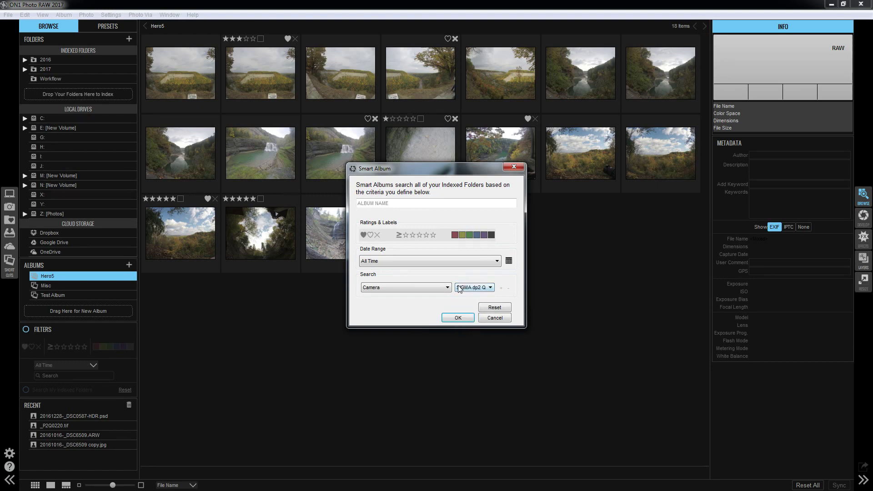
left_click(390, 203)
type("dp2 Quattro")
left_click(461, 318)
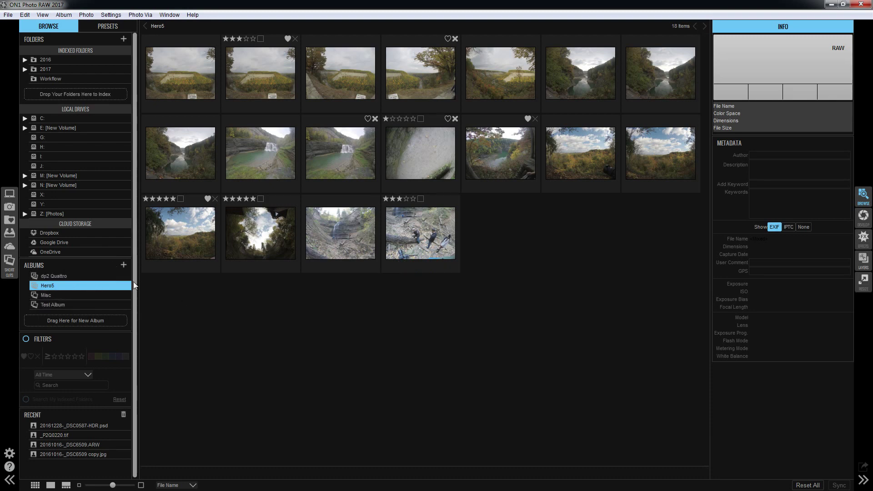
Open the dp2 Quattro smart album and look through its photos.
left_click(71, 275)
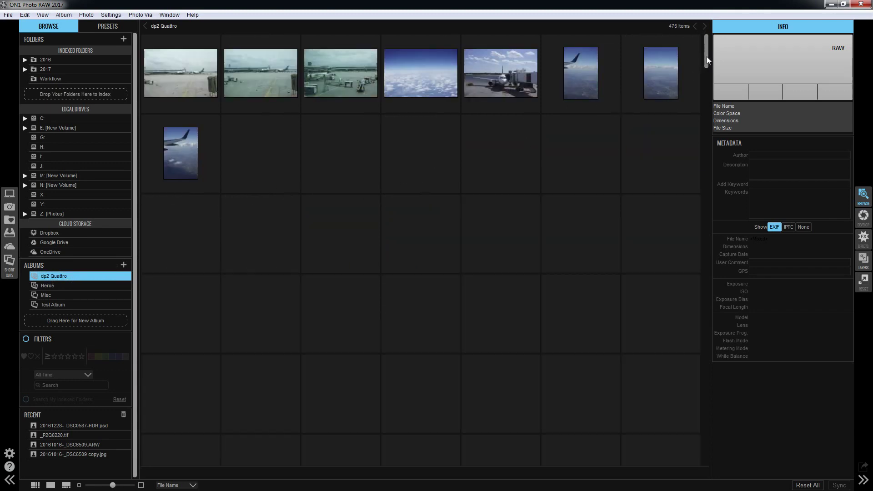
scroll(707, 56, "down", 3)
left_click_drag(706, 430, 713, 40)
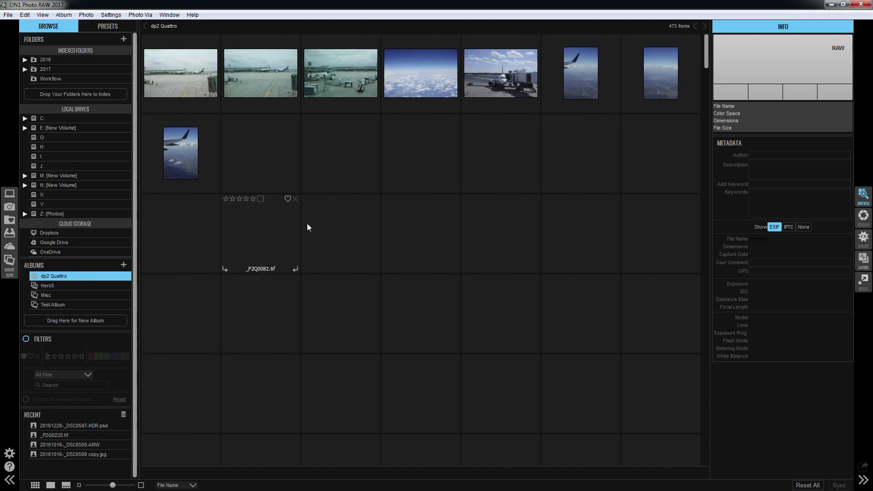
Publish the Hero5 and Misc albums to Photo Via.
left_click(119, 288)
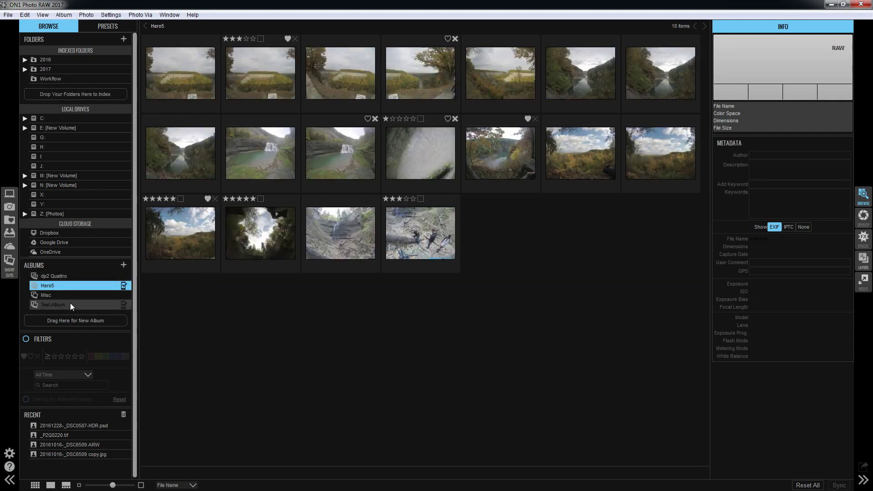
left_click(94, 299)
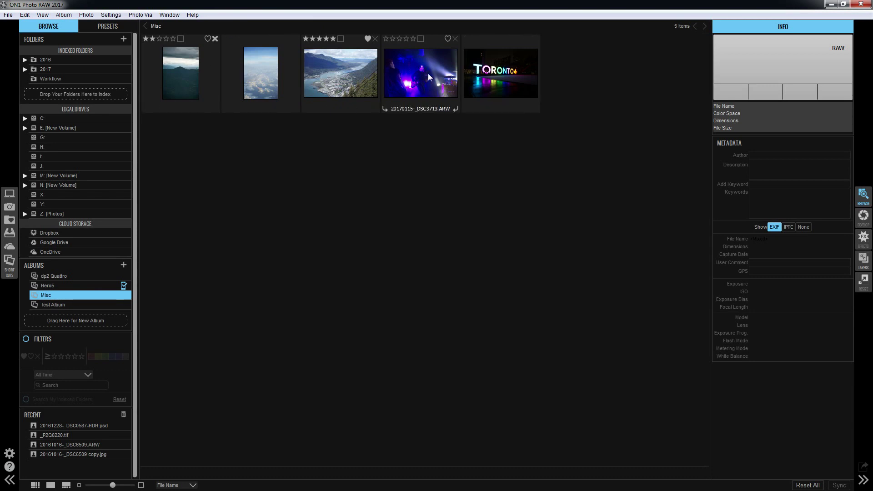
right_click(110, 297)
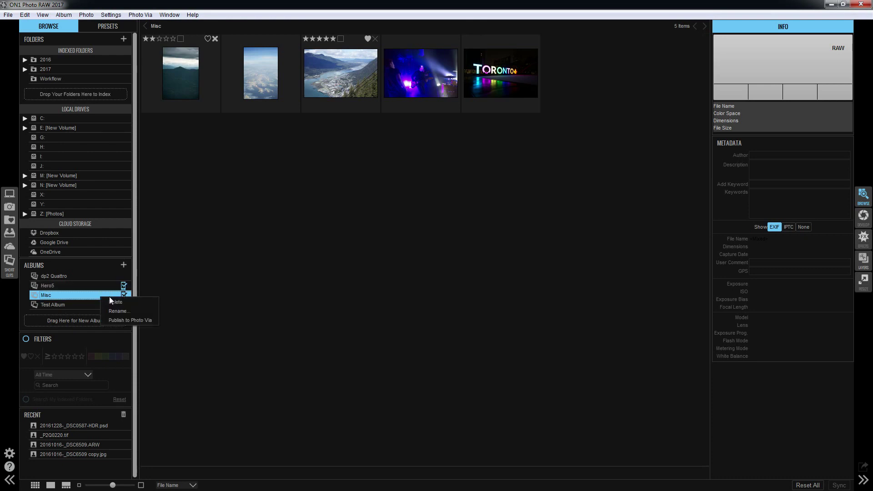
left_click(132, 319)
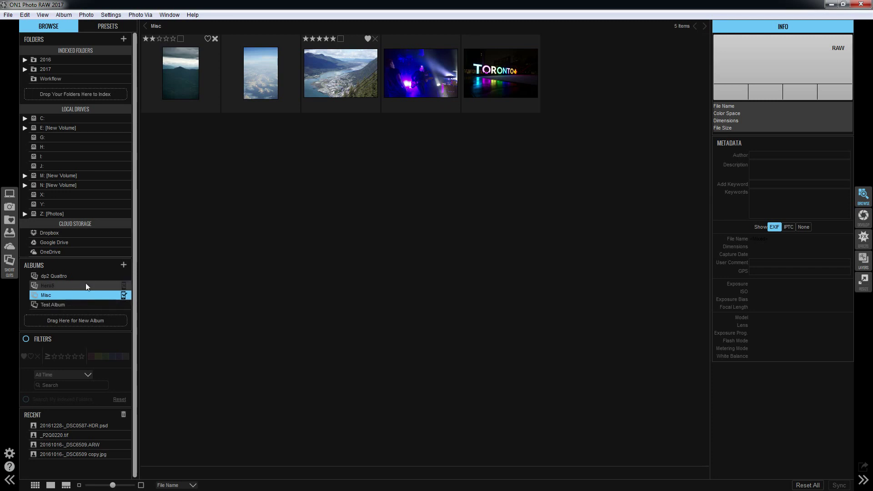
View Test Album, publish the Workflow indexed folder to Photo Via and check that folder's available commands.
left_click(94, 305)
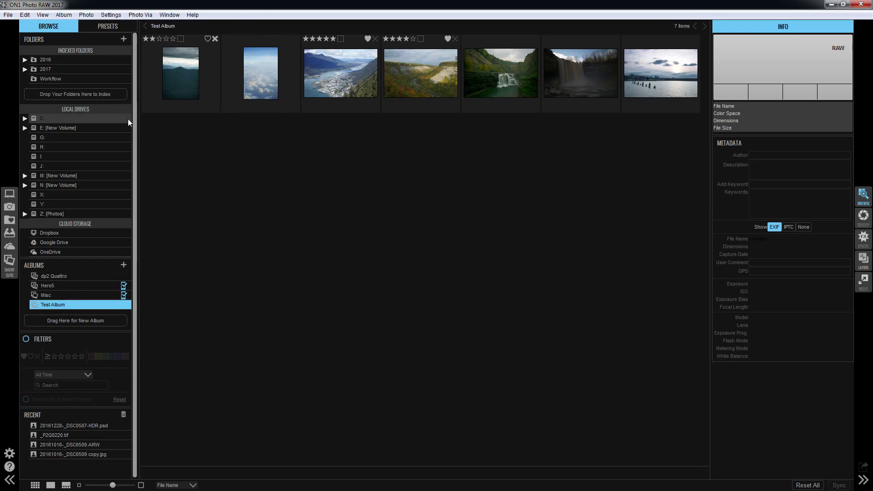
left_click(122, 78)
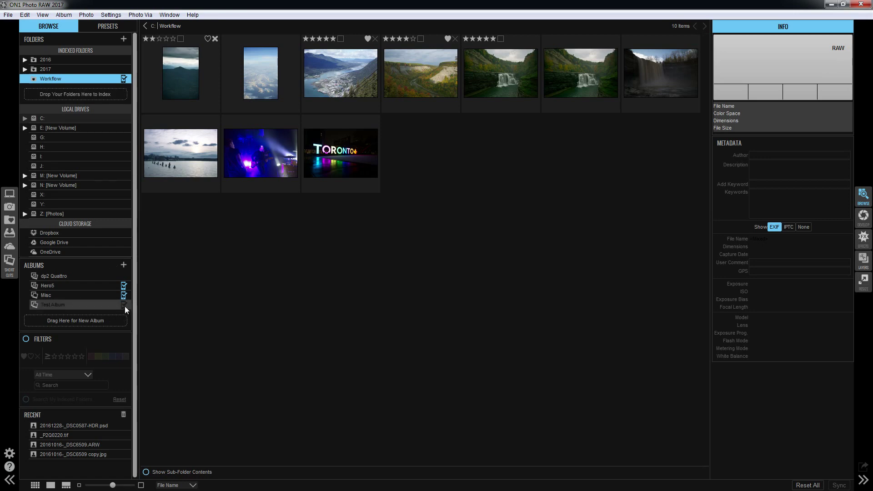
right_click(75, 79)
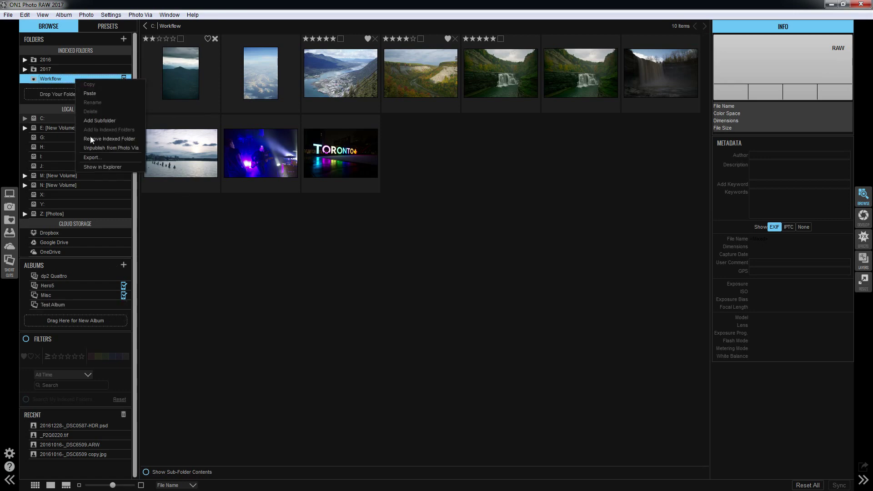
left_click(374, 315)
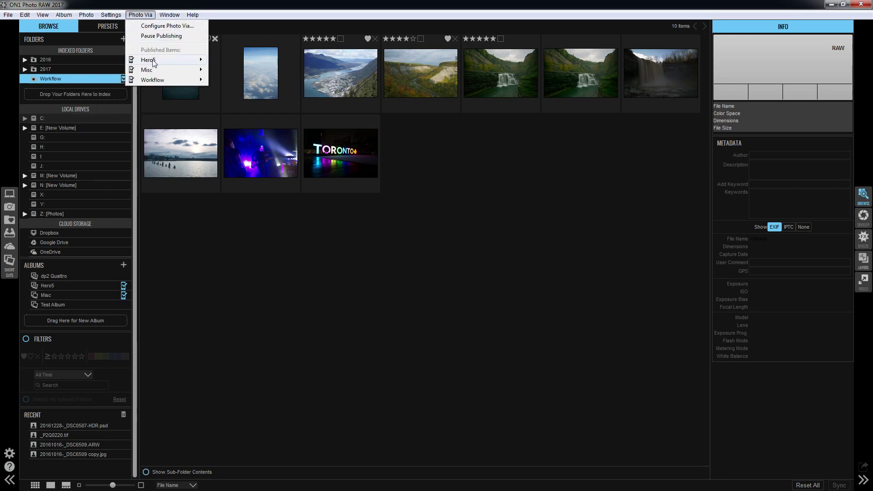
Show the published Hero5 album in Browse through the Photo Via published items and check the options offered for Misc.
mouse_move(155, 64)
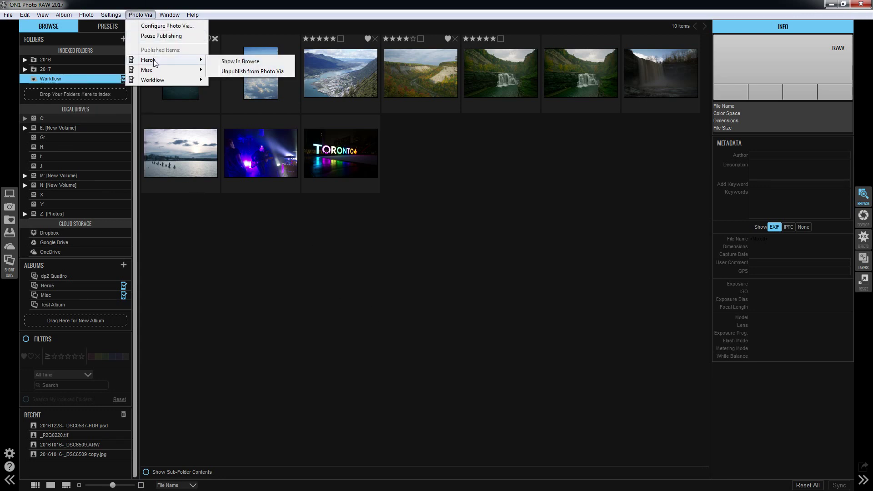
left_click(236, 62)
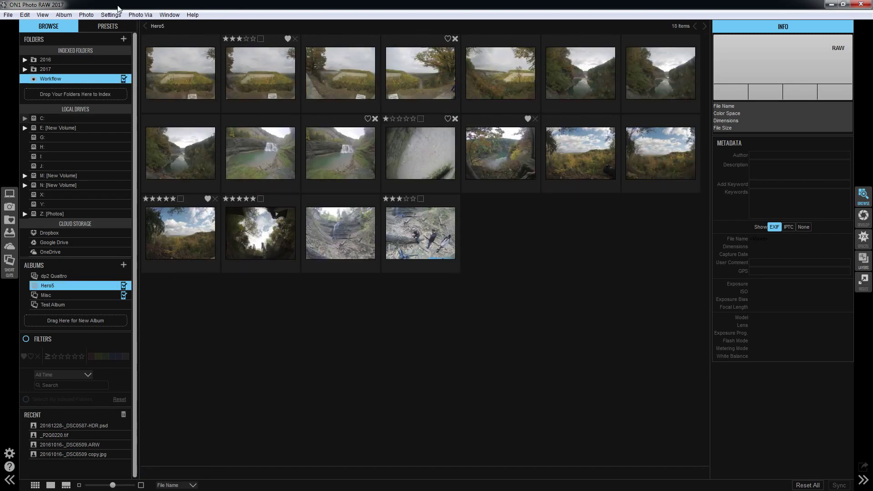
left_click(140, 14)
mouse_move(151, 75)
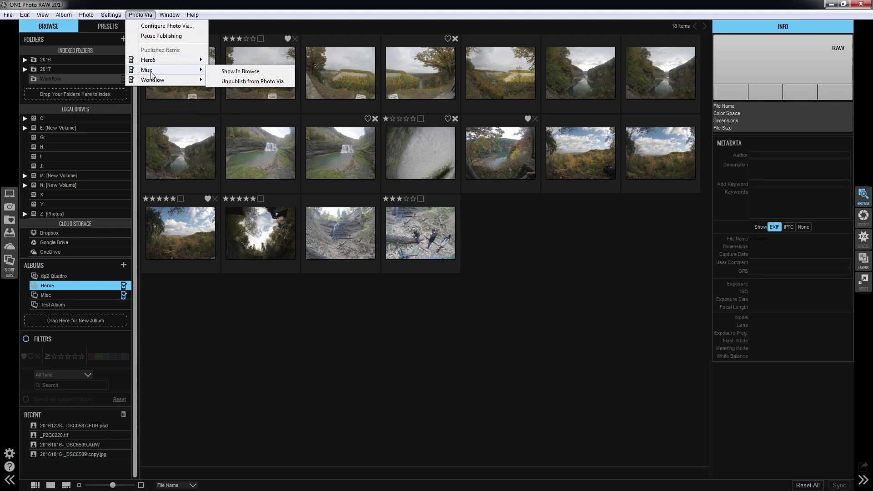
left_click(377, 348)
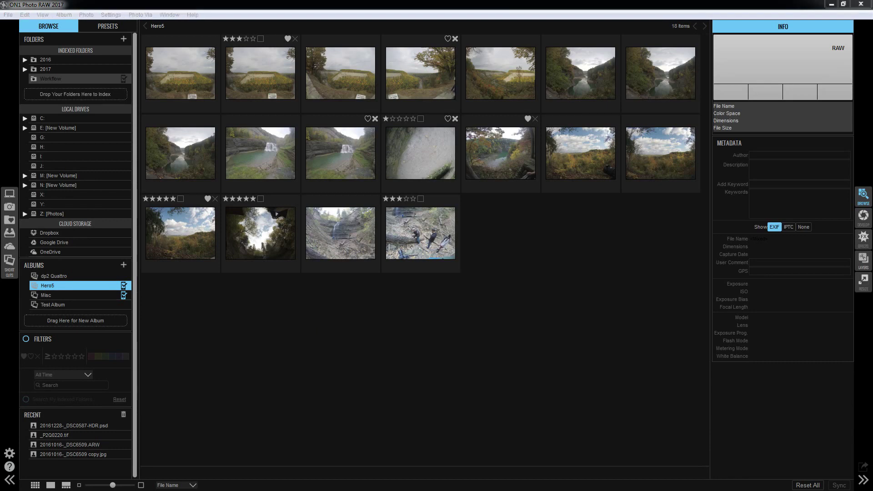
Switch to LonelyScreen AirPlay Receiver, place its window at the upper edge of the display and stretch it to nearly full height.
left_click_drag(414, 73, 423, 14)
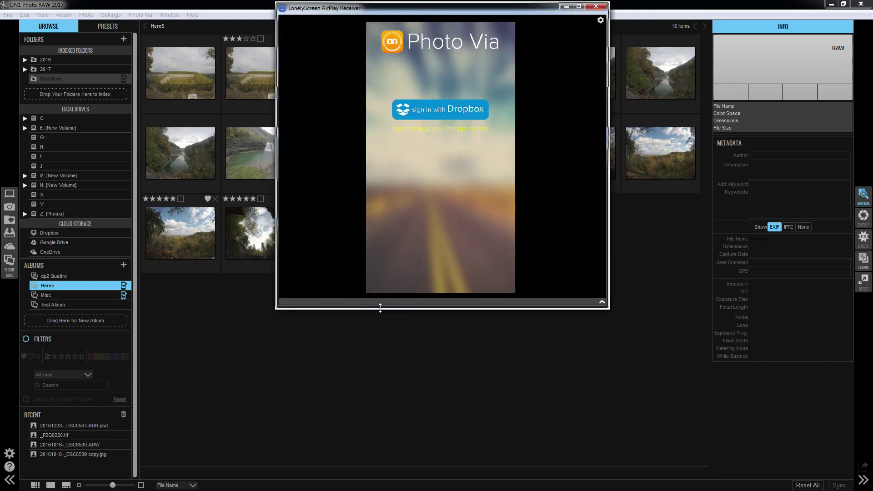
left_click_drag(381, 308, 368, 485)
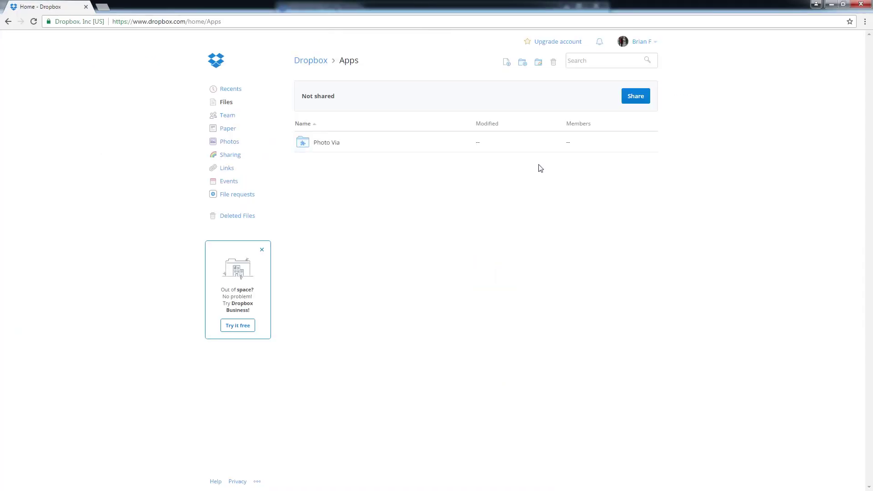
In Dropbox, open the Photo Via app folder and examine the published files in the first volume's C: Workflow folder.
left_click(333, 145)
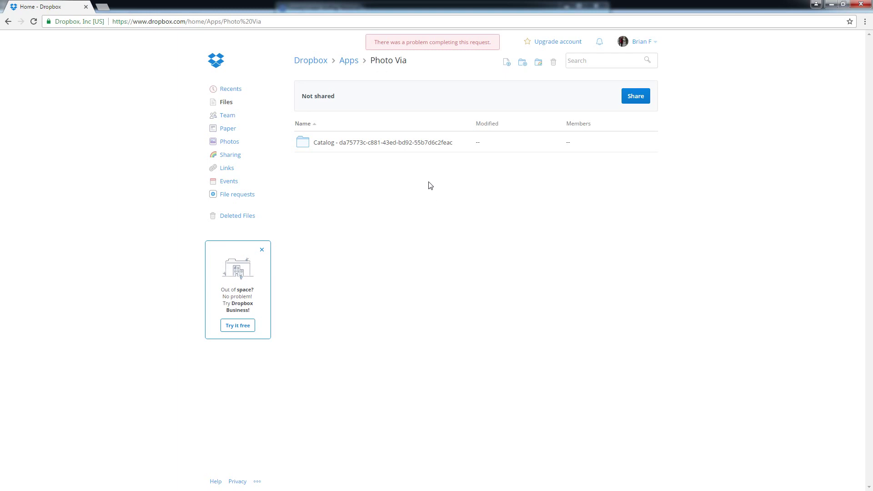
left_click(341, 146)
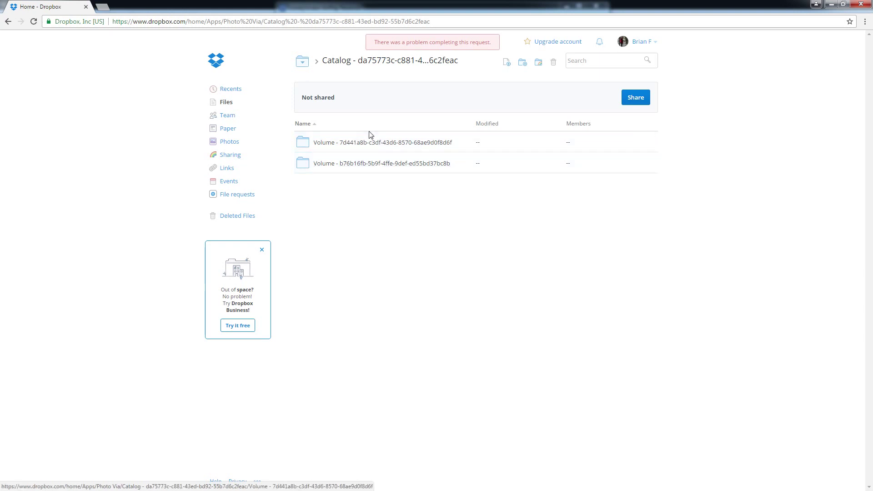
left_click(382, 142)
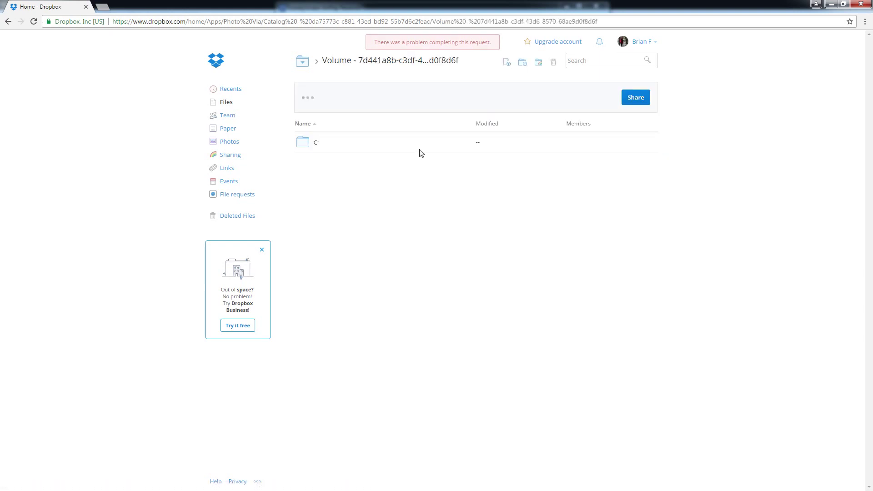
left_click(317, 144)
left_click(319, 142)
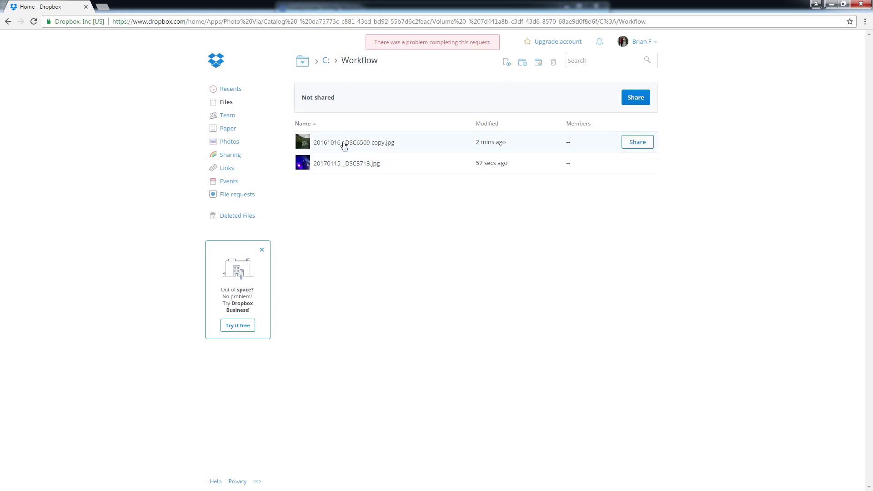
Return to the Photo Via catalog folder and open the Photos folder inside its second volume.
left_click(326, 61)
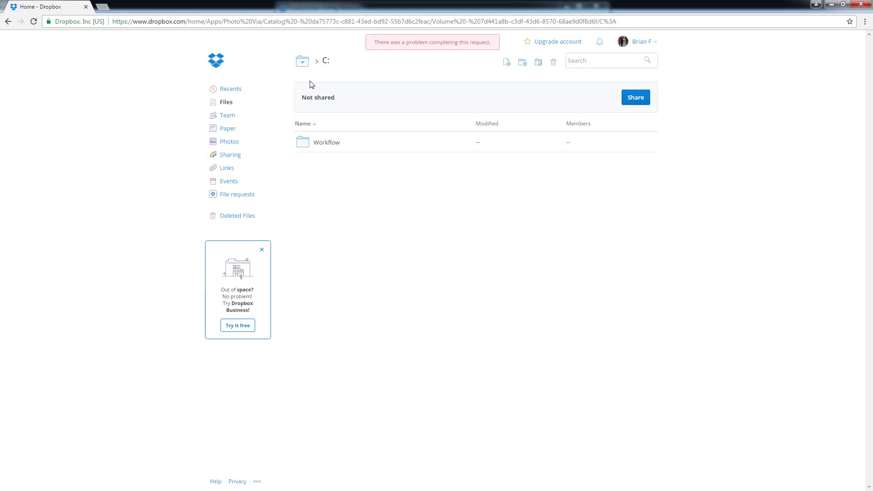
left_click(303, 61)
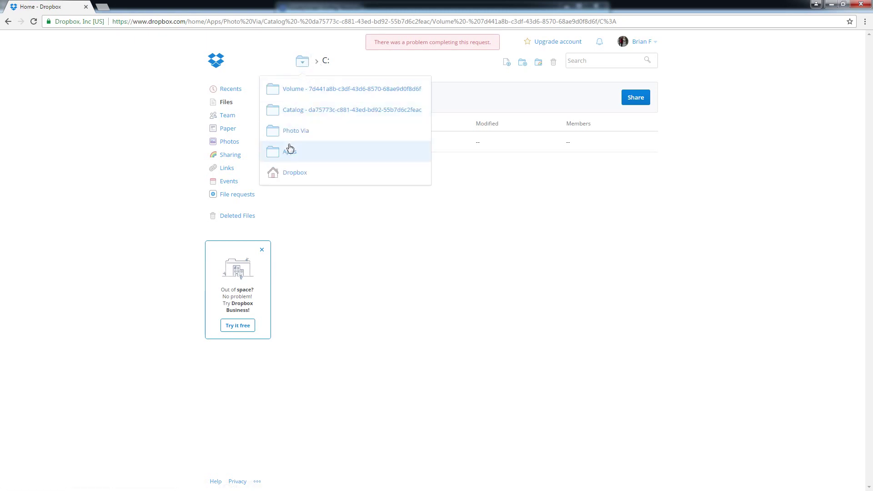
left_click(309, 110)
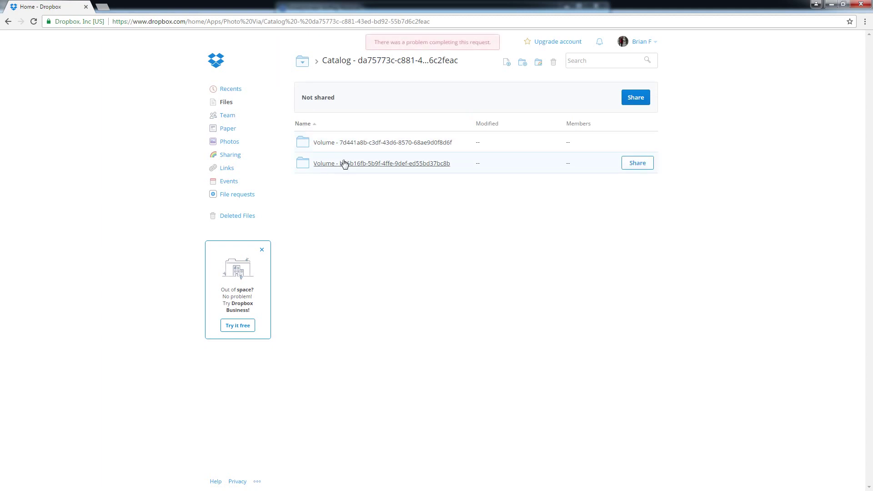
left_click(344, 163)
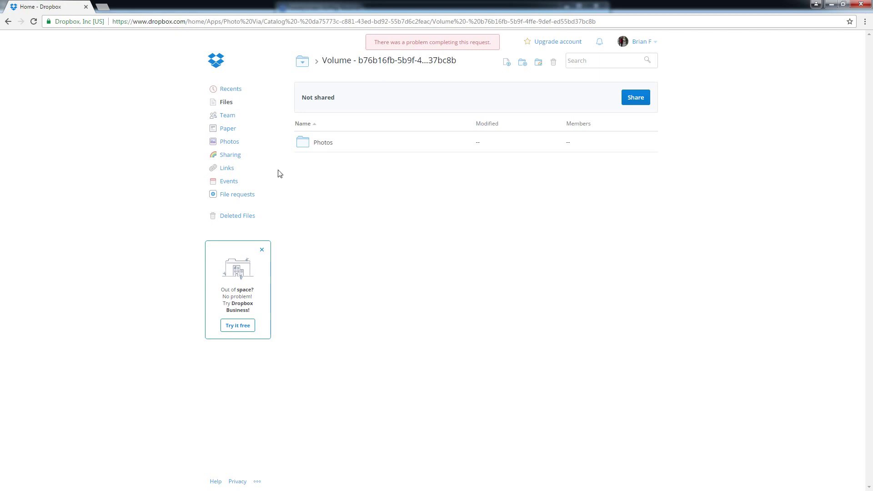
left_click(324, 144)
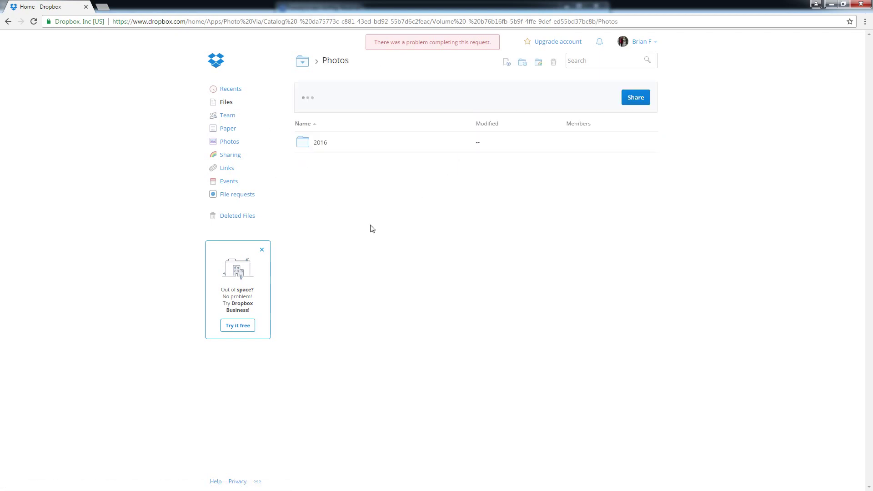
Examine the published files in the 2016 folder's 2016-10-23 and 2016-10-16 subfolders.
left_click(325, 144)
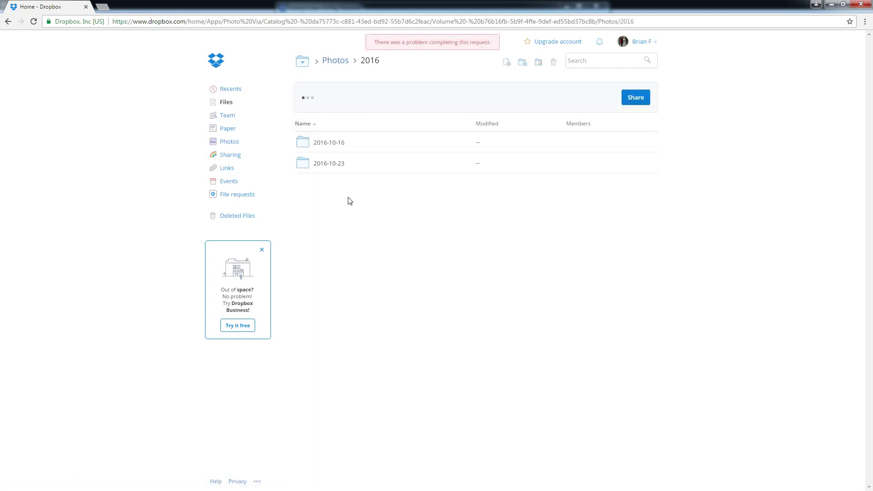
left_click(341, 147)
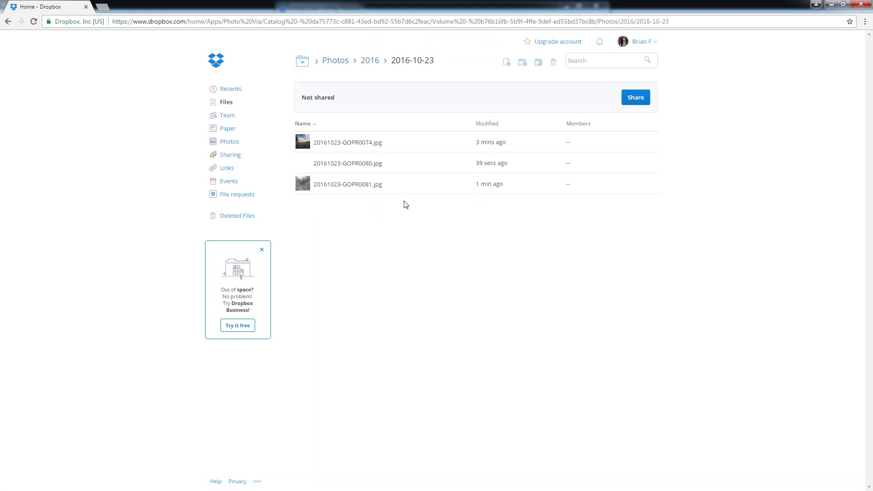
key("alt+Left")
left_click(331, 144)
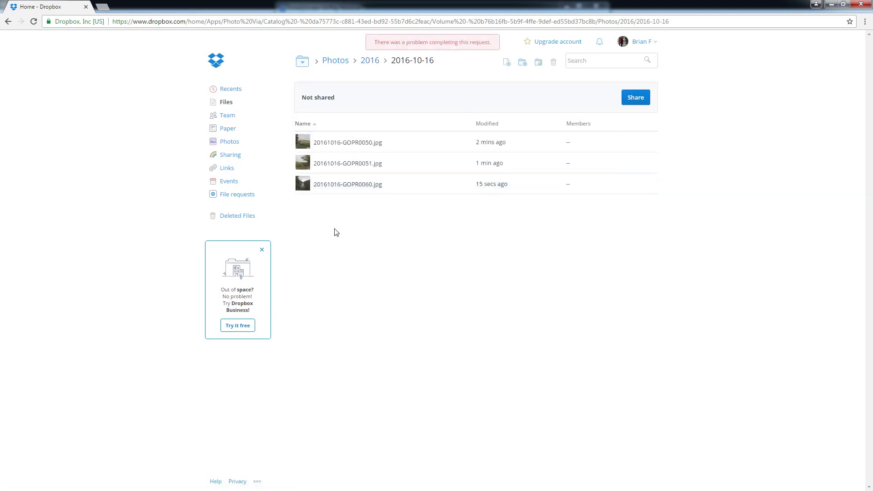
Switch to LonelyScreen AirPlay Receiver, shift its window slightly sideways, and return to ON1 Photo RAW to show the Hero5 album.
key("alt+Tab")
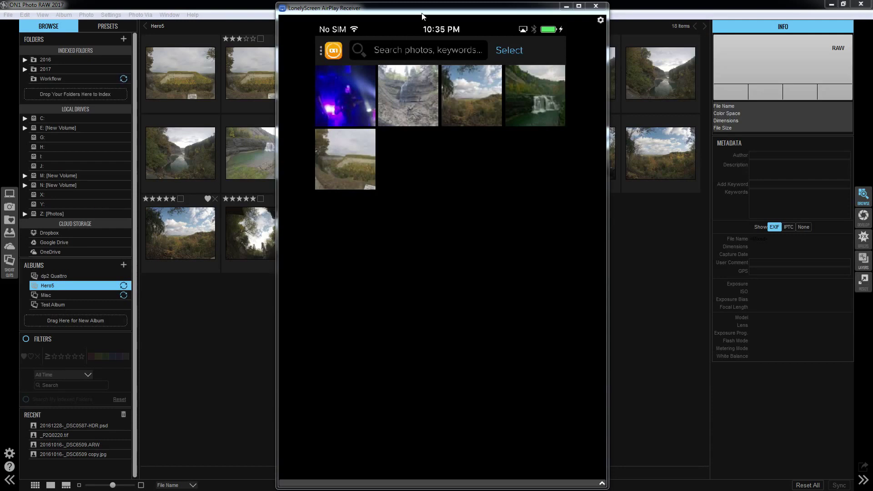
left_click_drag(422, 14, 408, 9)
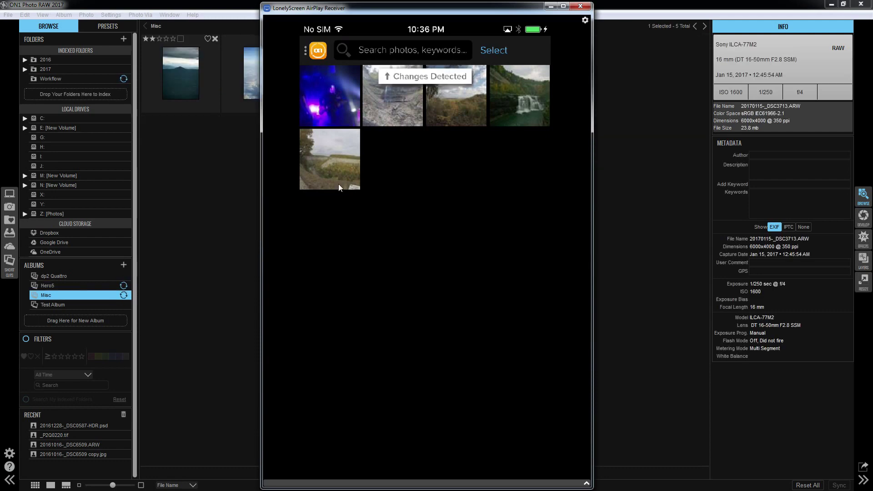
left_click(180, 177)
left_click(80, 285)
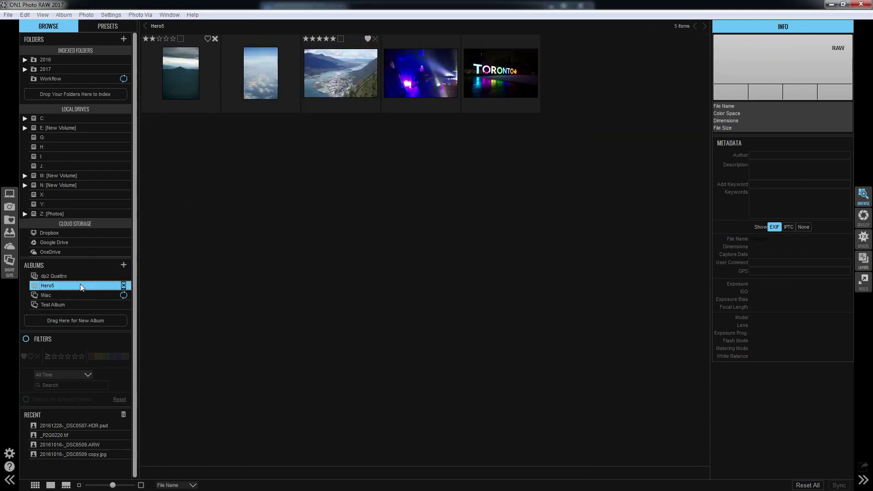